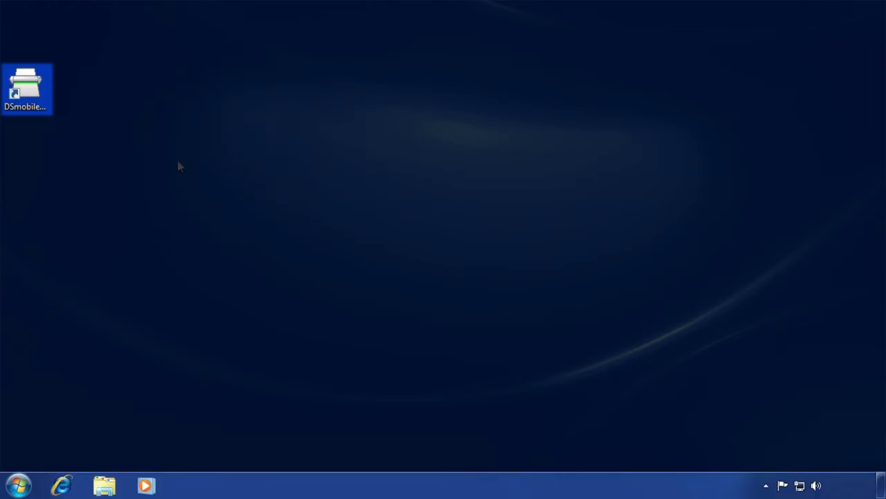
Launch DSmobileCapture from its desktop shortcut for the Brother DS-920DW.
double_click(41, 103)
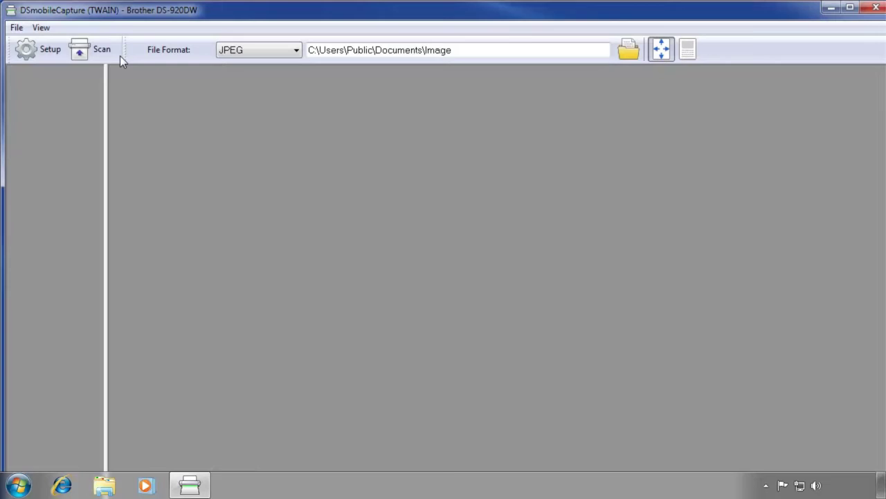
left_click(47, 50)
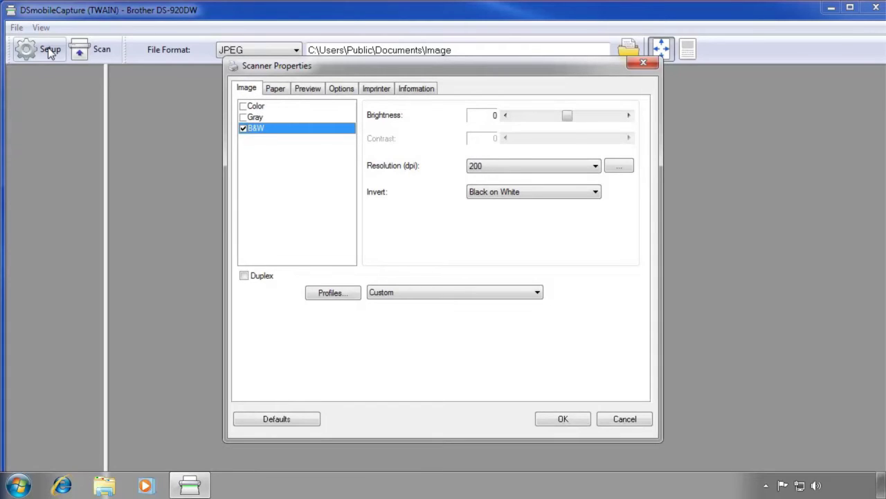
left_click(275, 88)
left_click(307, 88)
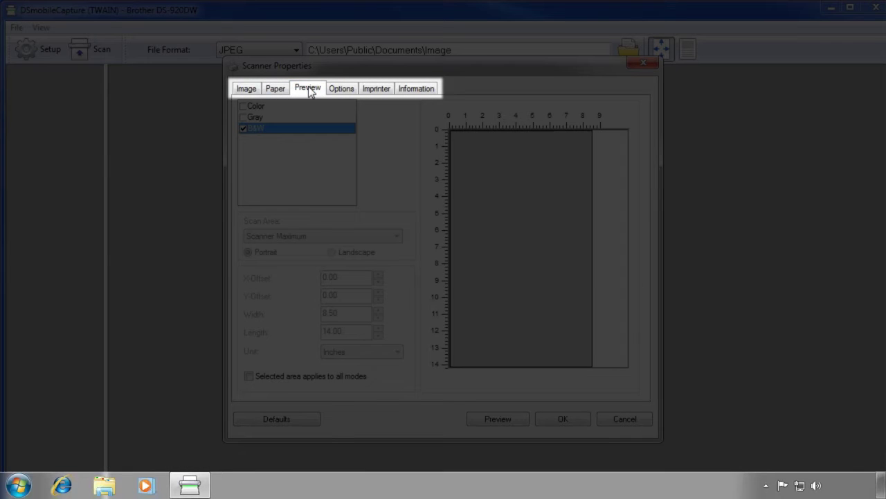
left_click(346, 91)
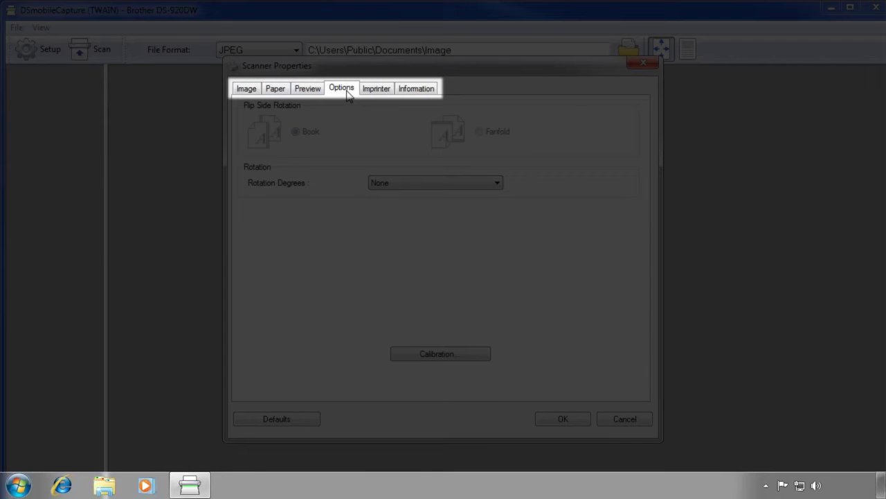
left_click(377, 92)
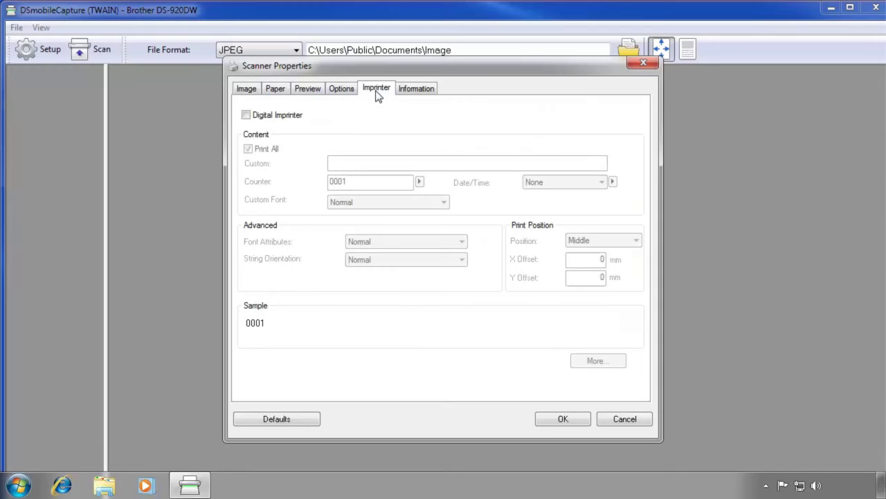
left_click(309, 90)
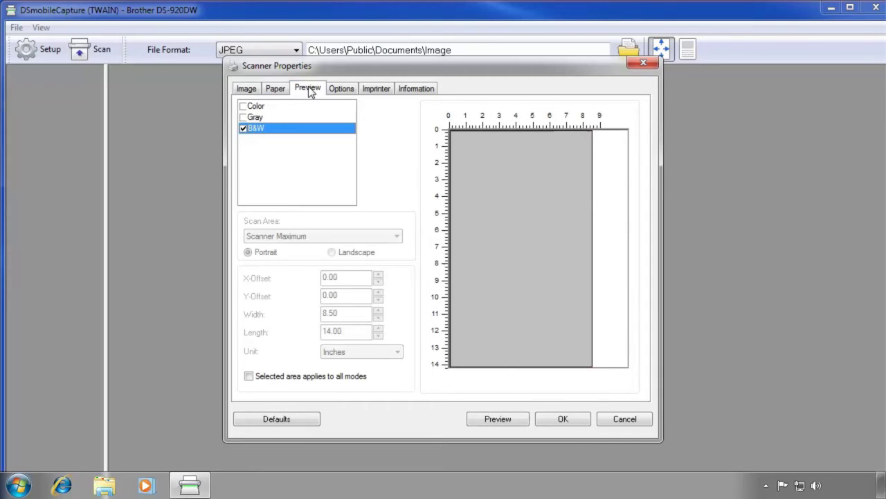
left_click(347, 89)
left_click(376, 90)
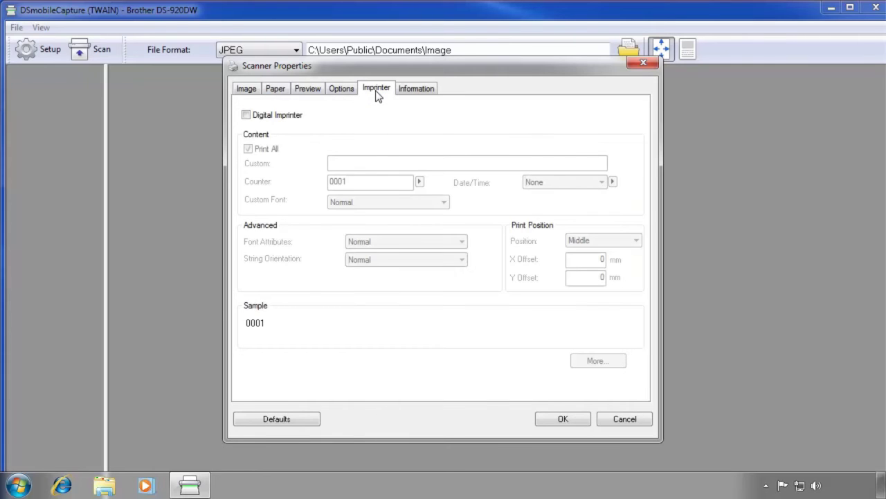
left_click(564, 419)
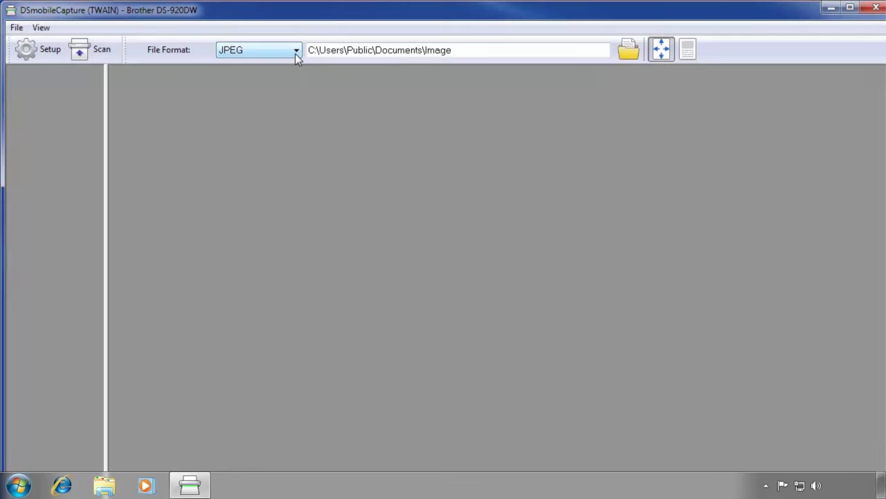
Change the output file format from JPEG to PDF.
left_click(295, 54)
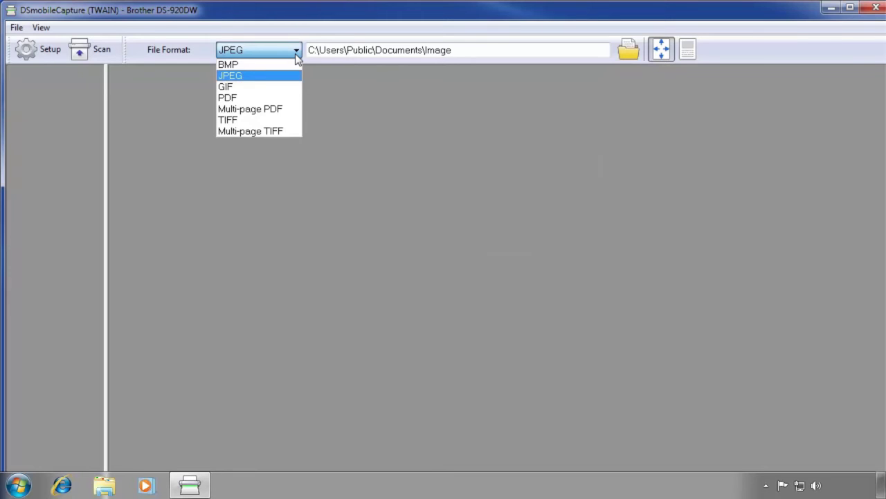
left_click(280, 103)
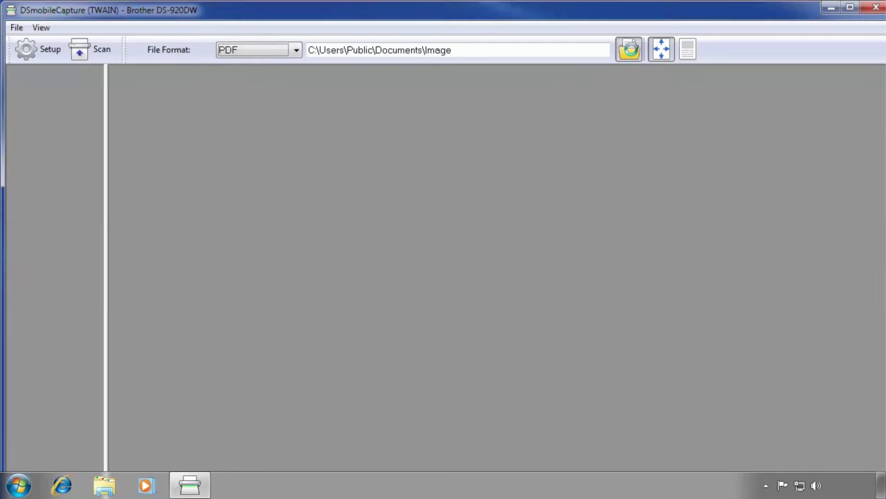
Set the scan destination folder to Libraries > Documents > My Documents.
left_click(630, 50)
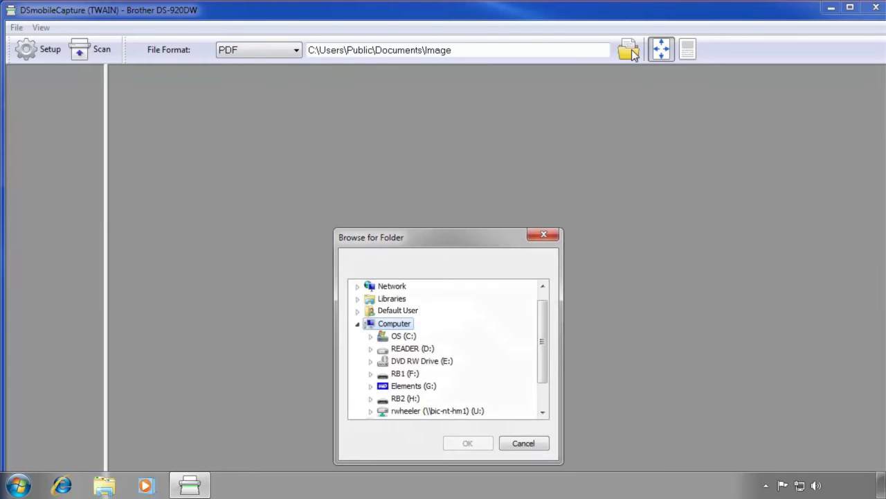
left_click(359, 299)
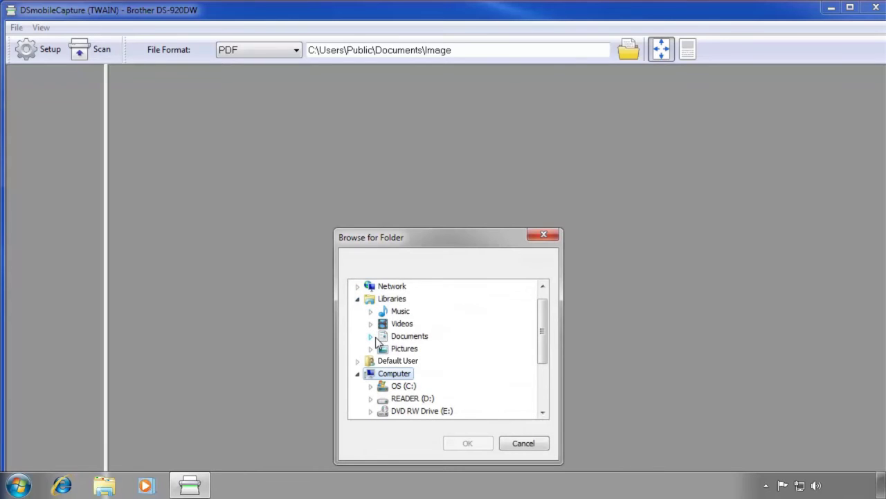
left_click(373, 336)
left_click(421, 362)
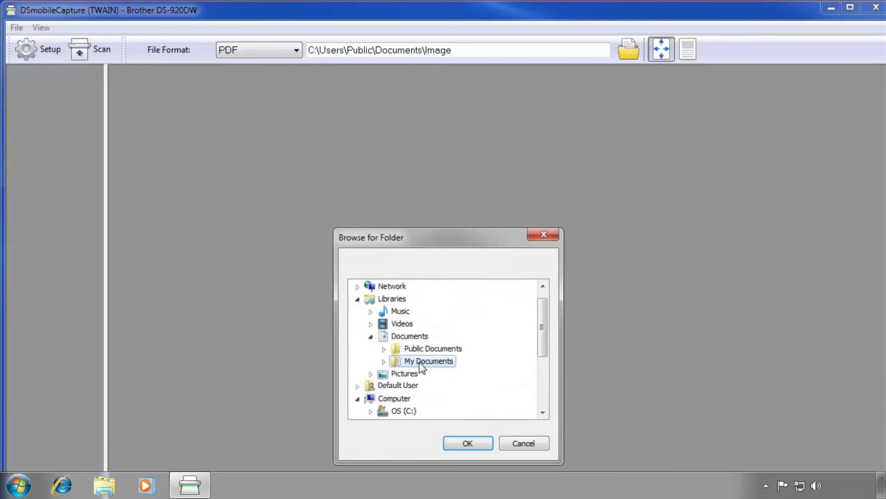
left_click(468, 443)
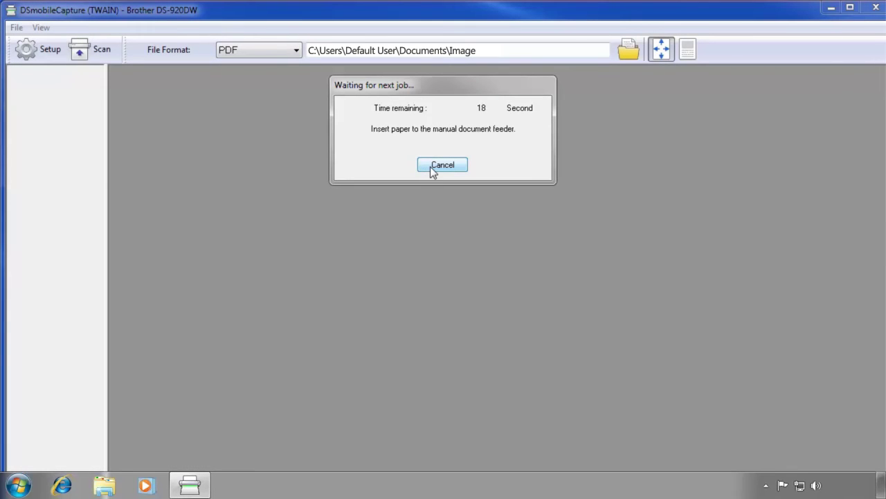
Cancel the wait for the next page to finish the scan as Image_00001.pdf.
left_click(431, 171)
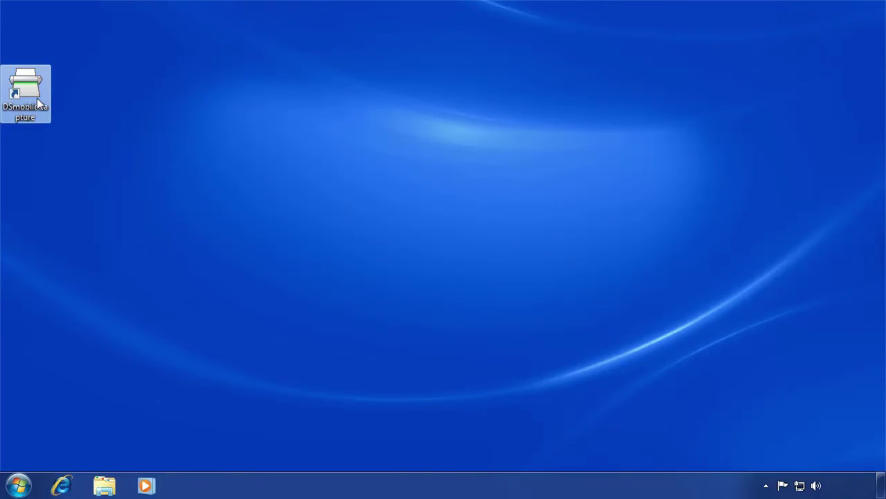
Reopen DSmobileCapture from its desktop shortcut to get a fresh, empty window.
double_click(36, 98)
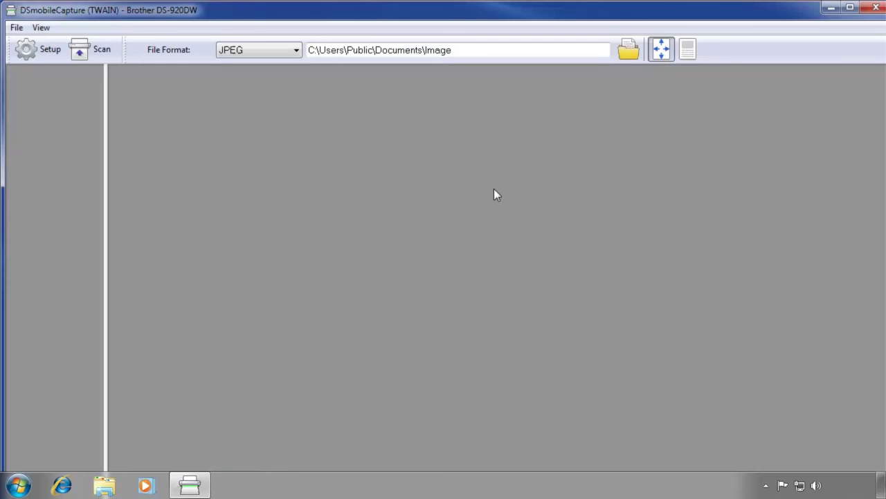